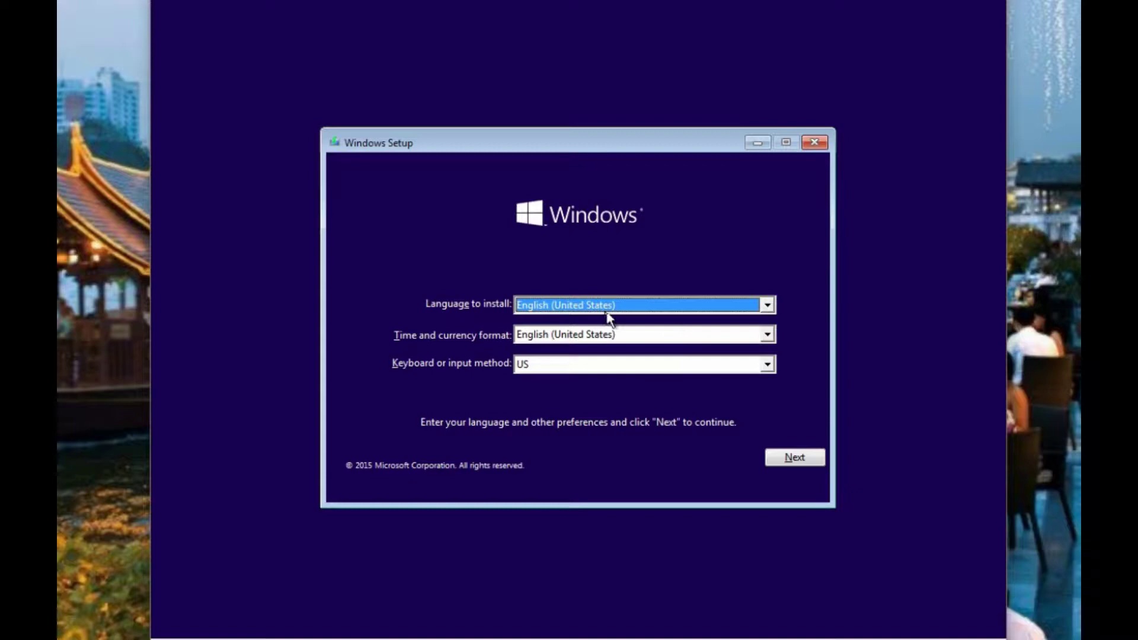
- Keep English (United States) as install language, choose English (Canada) time and currency format, and continue
{"action": "left_click", "coordinate": [643, 301]}
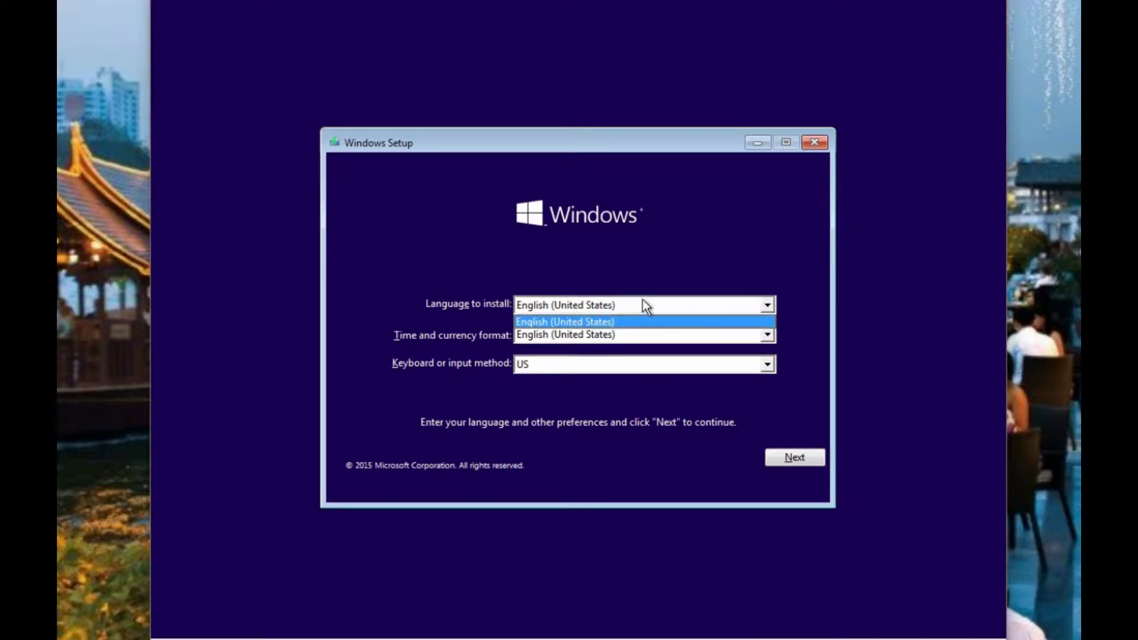
{"action": "left_click", "coordinate": [643, 301]}
{"action": "left_click", "coordinate": [635, 335]}
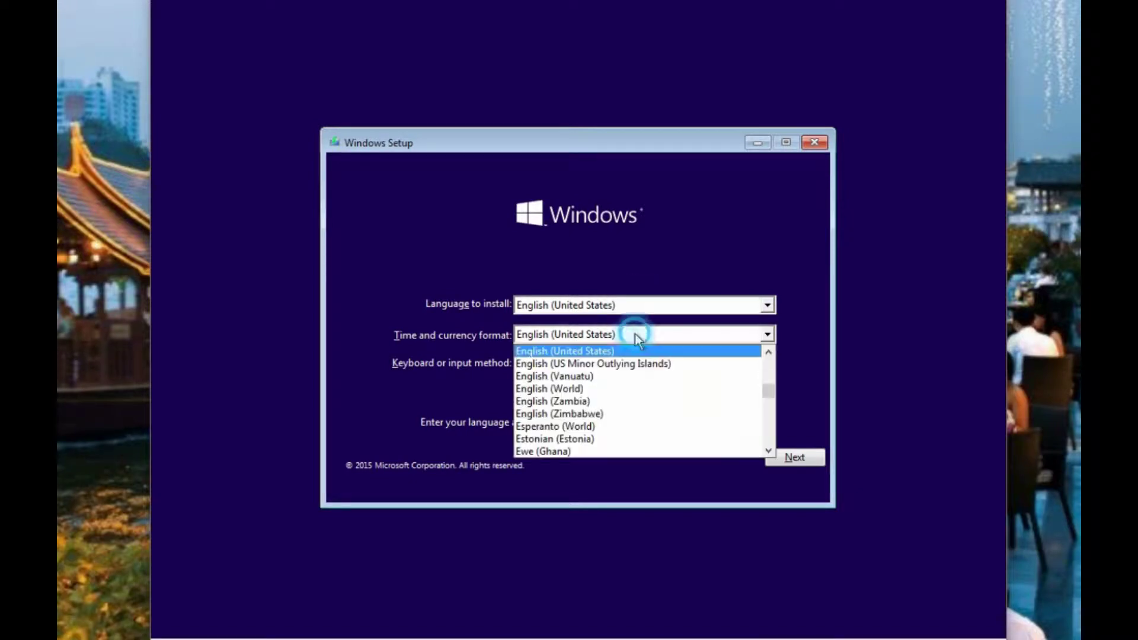
{"action": "left_click", "coordinate": [772, 363]}
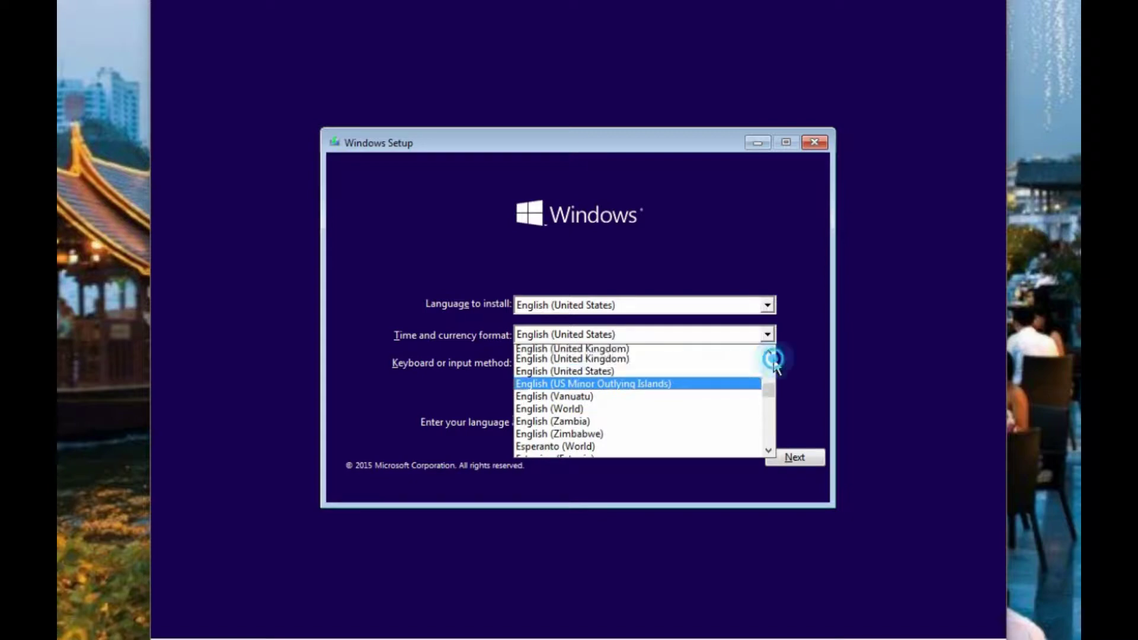
{"action": "left_click", "coordinate": [772, 363]}
{"action": "left_click", "coordinate": [773, 363]}
{"action": "left_click", "coordinate": [773, 363]}
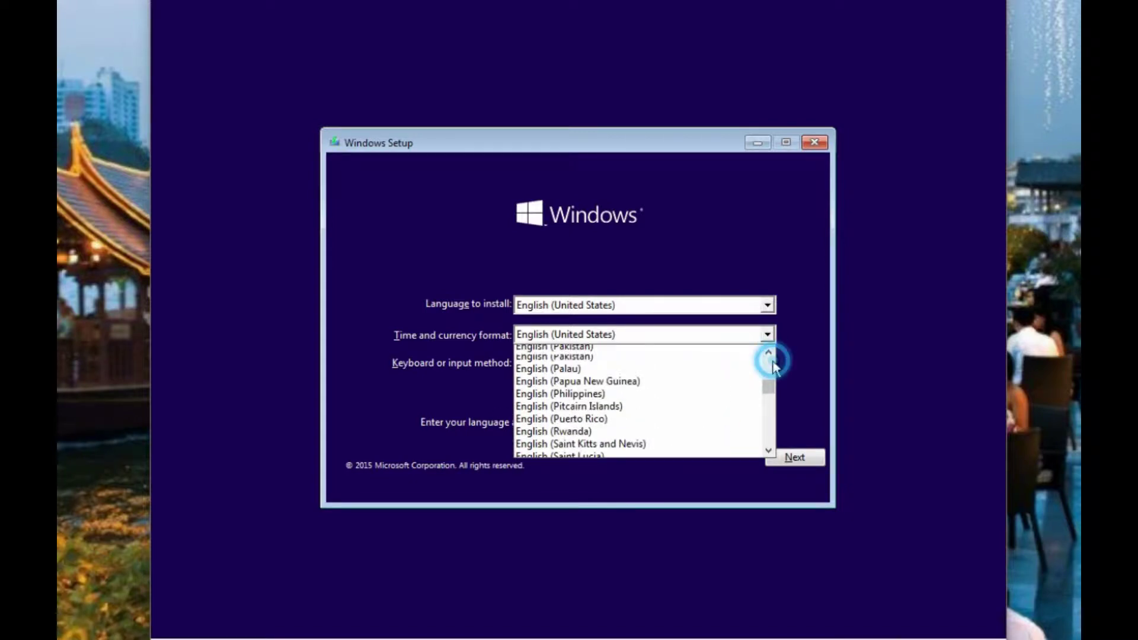
{"action": "left_click", "coordinate": [772, 363]}
{"action": "left_click", "coordinate": [773, 363]}
{"action": "left_click", "coordinate": [772, 363]}
{"action": "left_click", "coordinate": [772, 363]}
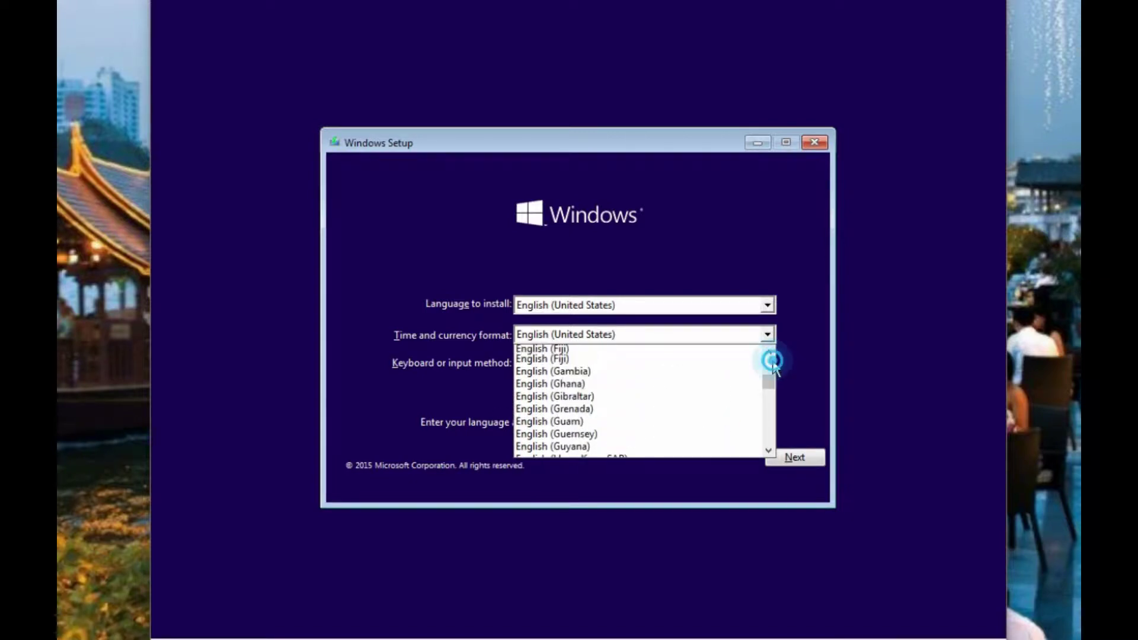
{"action": "left_click", "coordinate": [772, 363]}
{"action": "left_click", "coordinate": [773, 363]}
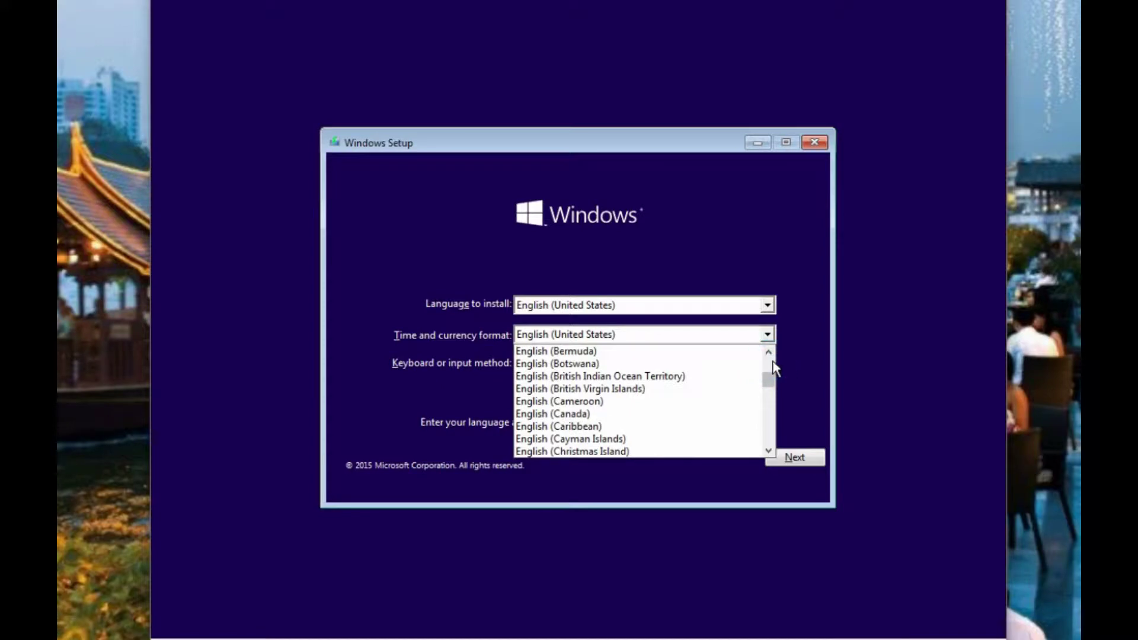
{"action": "left_click", "coordinate": [659, 413]}
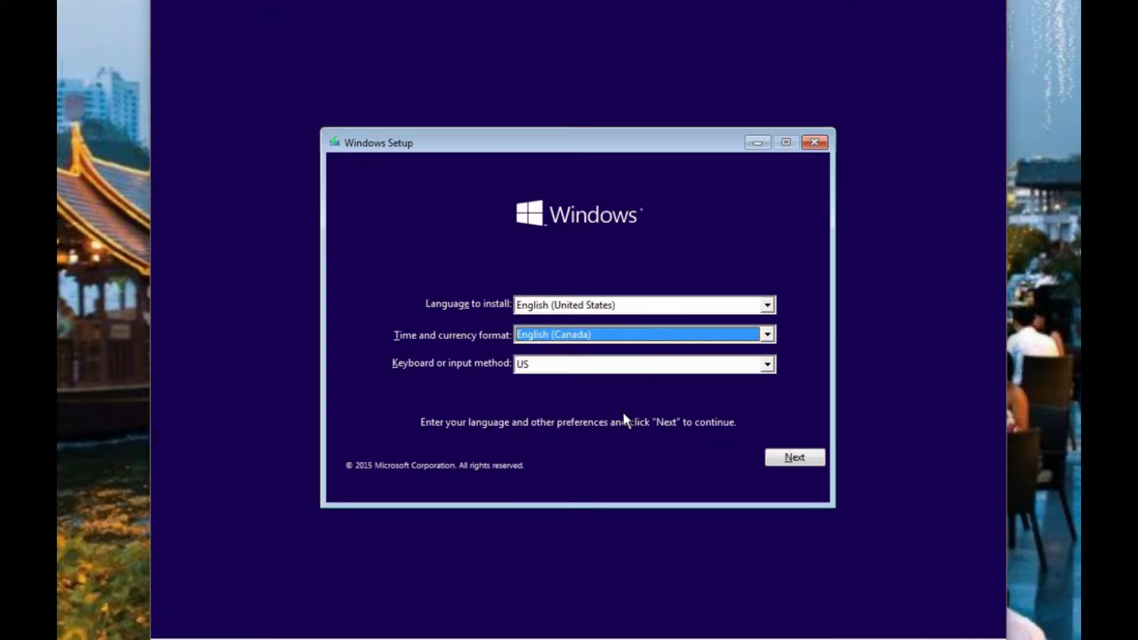
{"action": "left_click", "coordinate": [769, 461]}
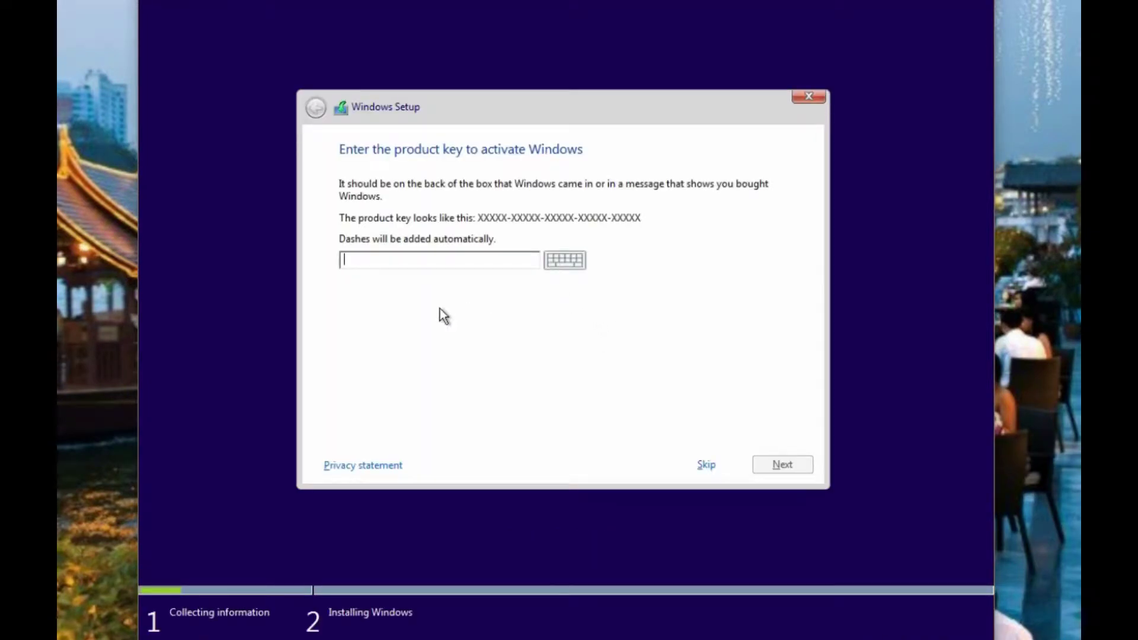
- Skip the product key, accept the license terms, and continue
{"action": "left_click", "coordinate": [701, 466]}
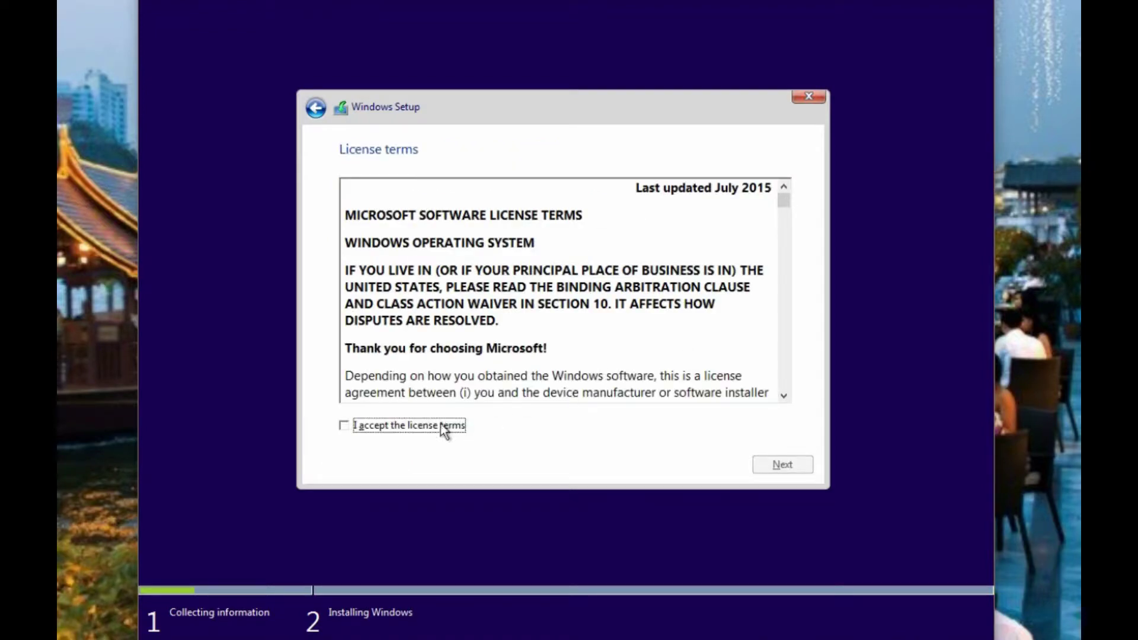
{"action": "left_click", "coordinate": [442, 427]}
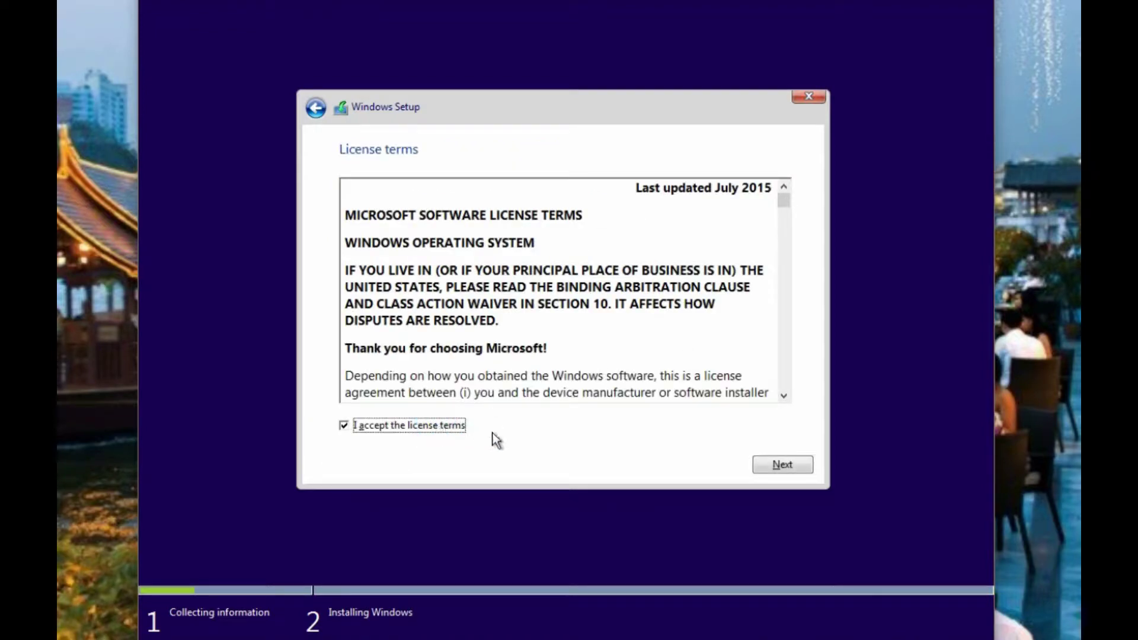
{"action": "left_click_drag", "start_coordinate": [785, 196], "coordinate": [783, 395]}
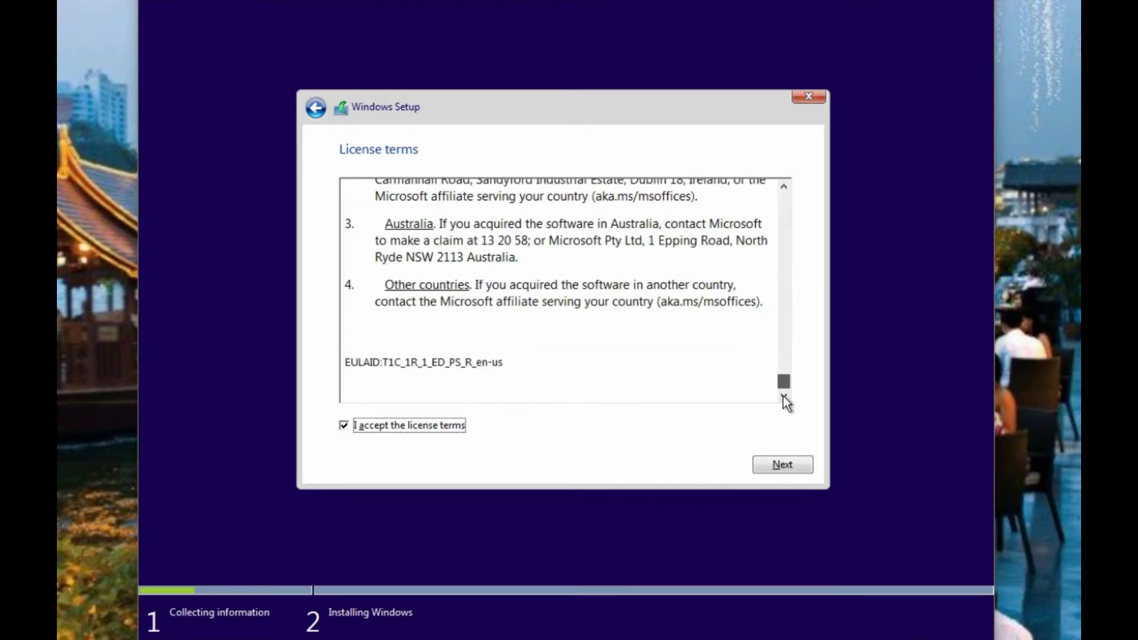
{"action": "left_click", "coordinate": [782, 465]}
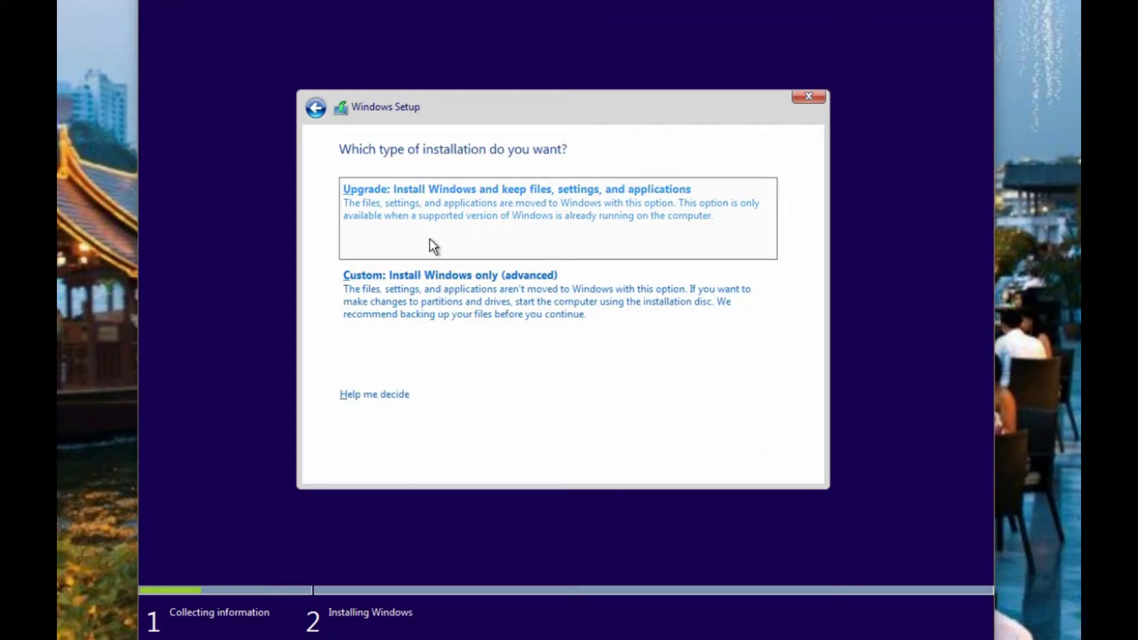
- Choose Custom: Install Windows only onto Drive 0's 32.0 GB unallocated space
{"action": "left_click", "coordinate": [446, 304]}
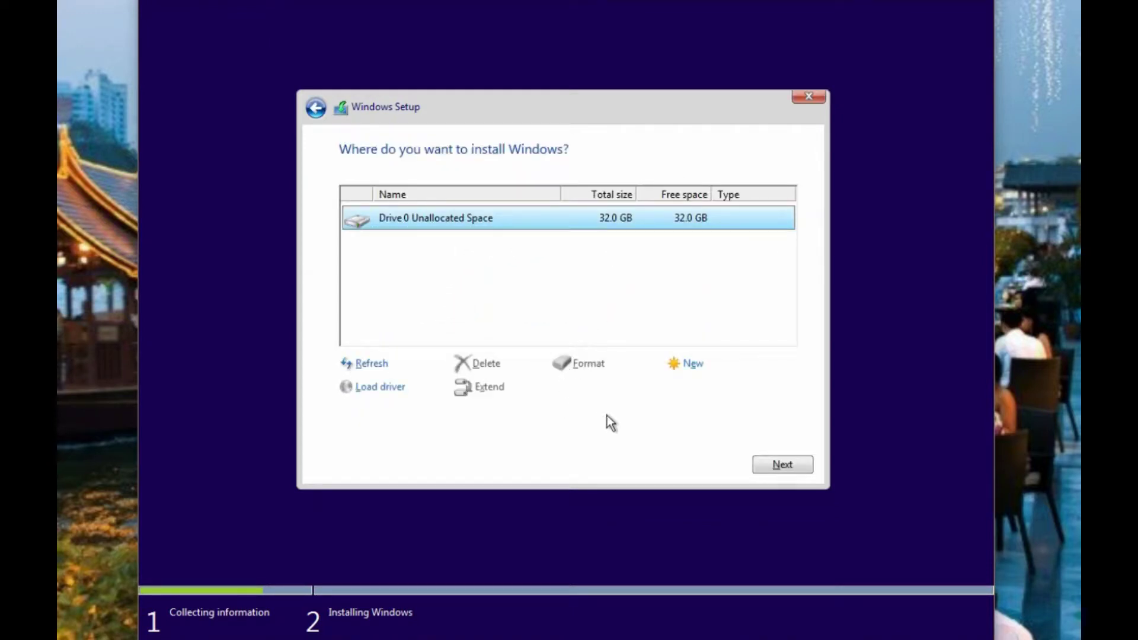
{"action": "left_click", "coordinate": [792, 466]}
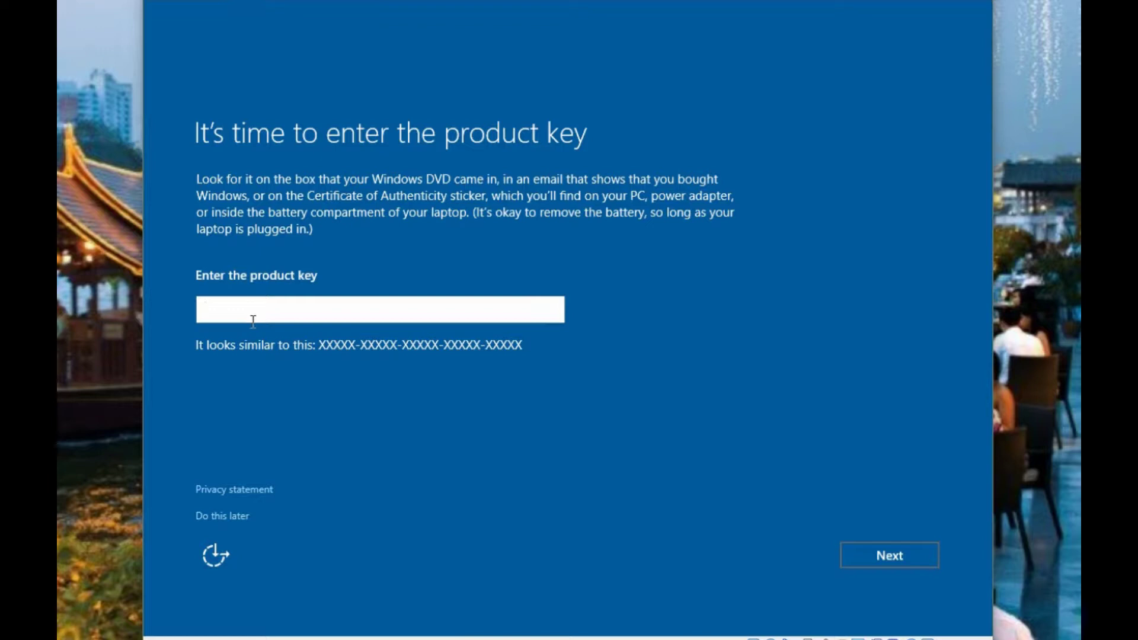
- Choose 'Do this later' for the product key, then accept Express settings
{"action": "left_click", "coordinate": [223, 516]}
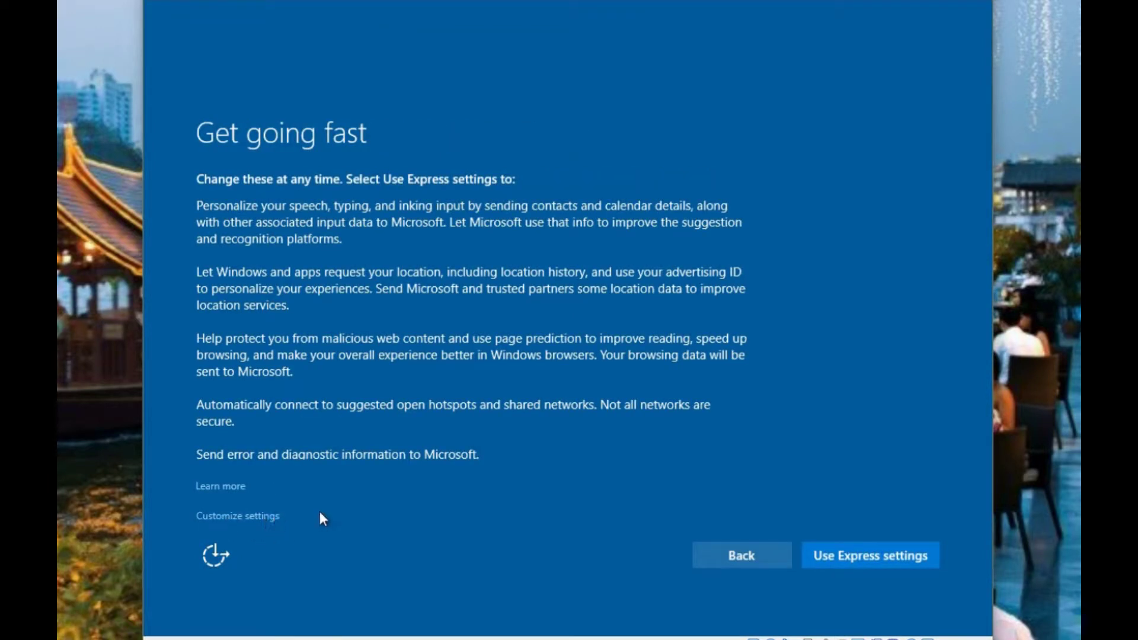
{"action": "left_click", "coordinate": [915, 556]}
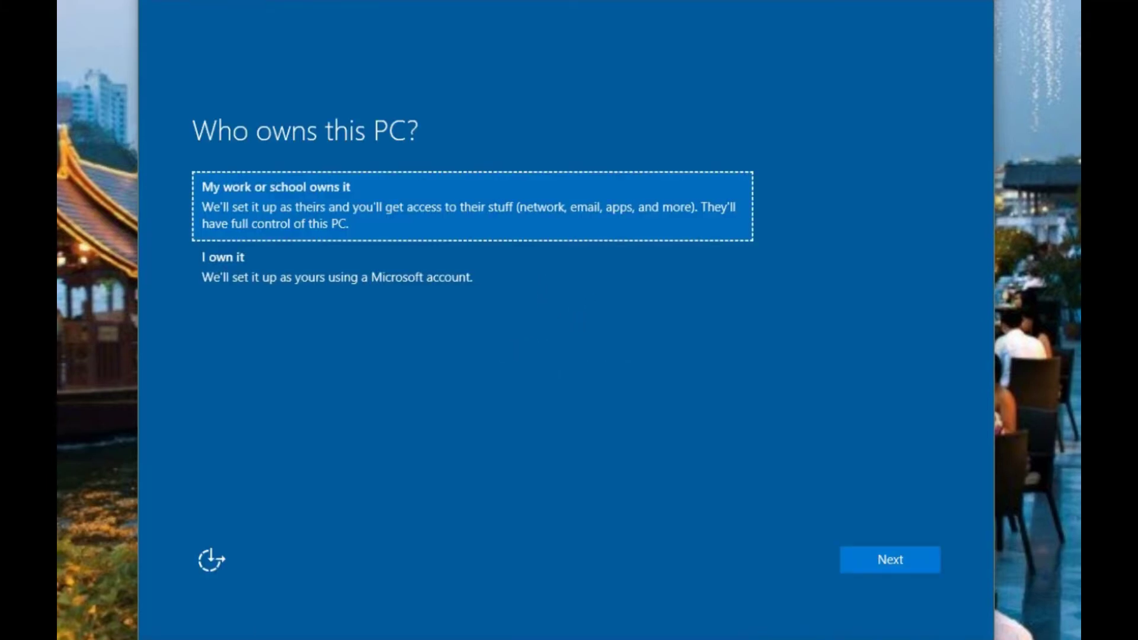
- Mark the PC as personally owned and skip Microsoft account sign-in
{"action": "left_click", "coordinate": [331, 284]}
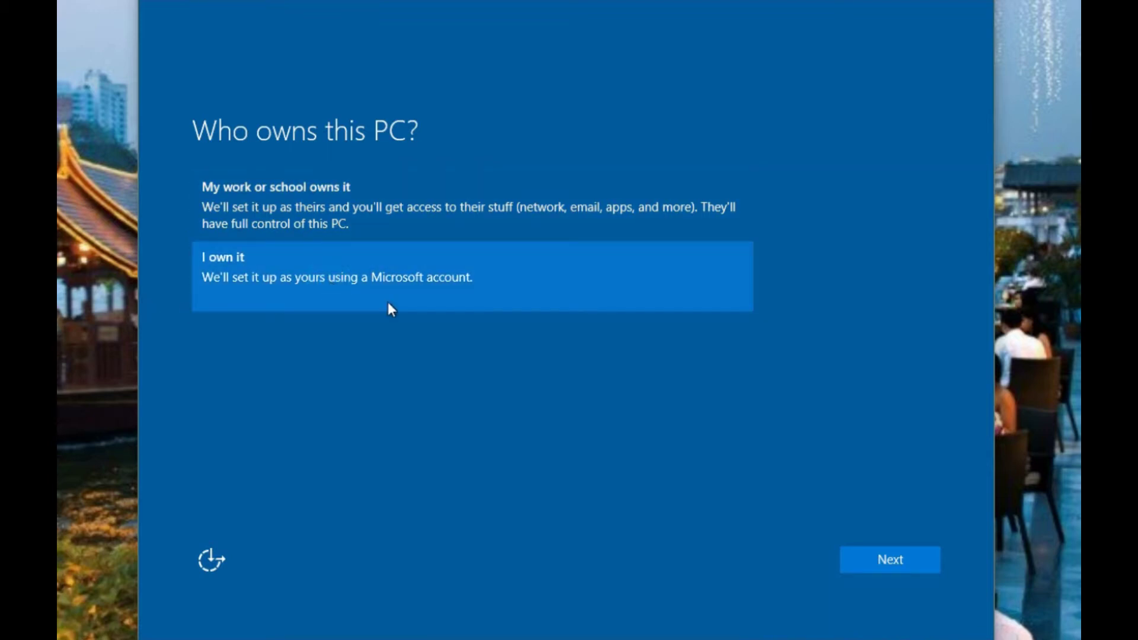
{"action": "left_click", "coordinate": [865, 559]}
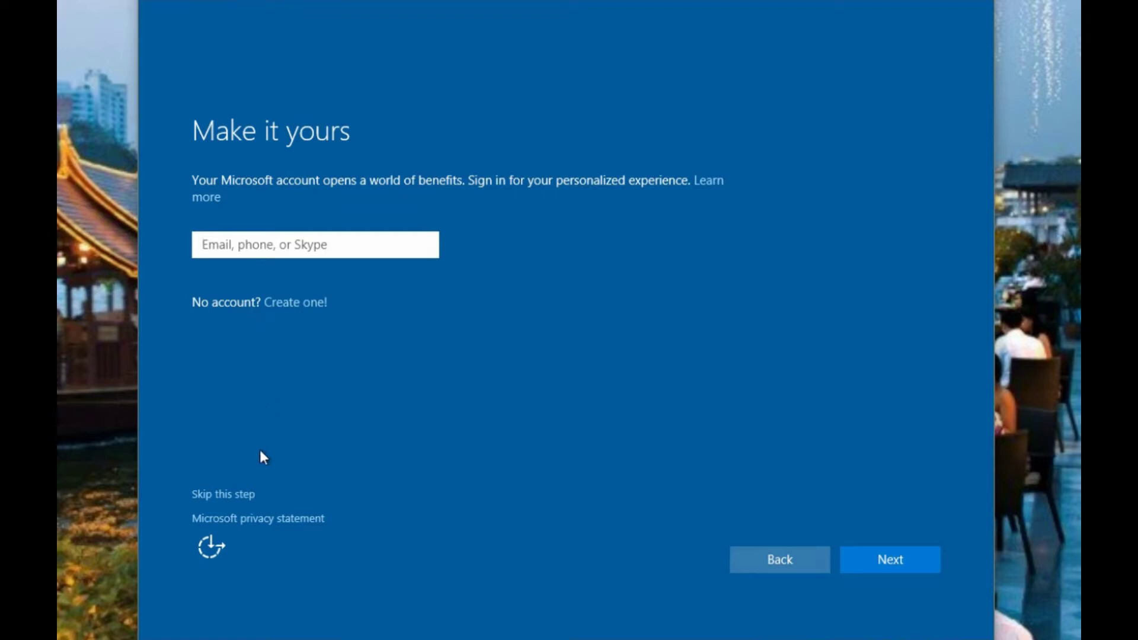
{"action": "left_click", "coordinate": [244, 495]}
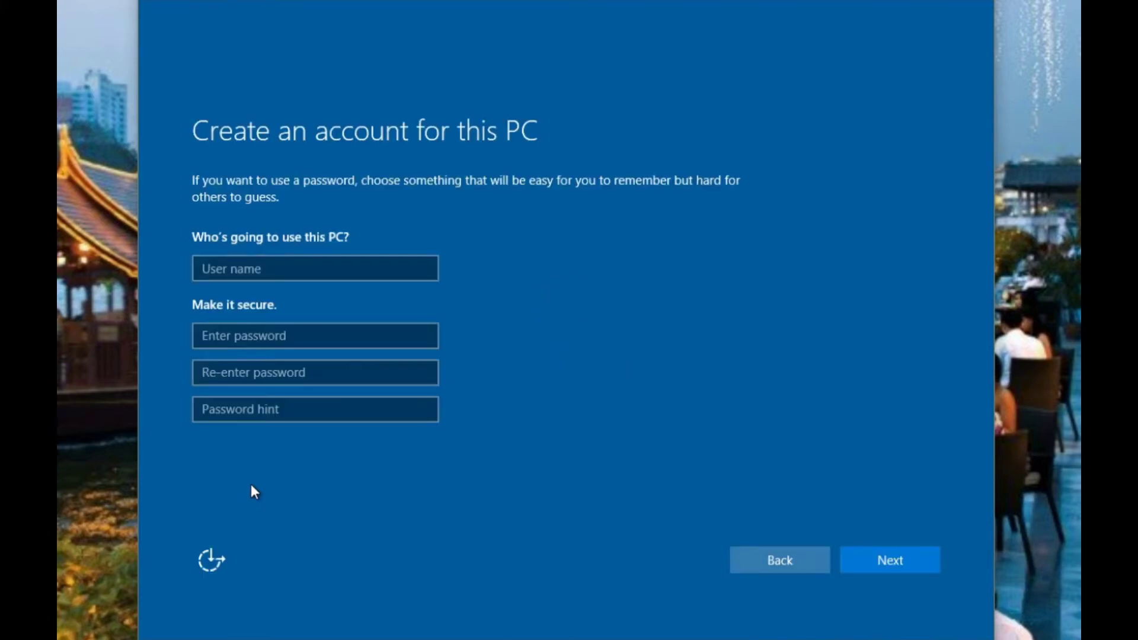
- Create a local account by entering the user's name
{"action": "left_click", "coordinate": [272, 264]}
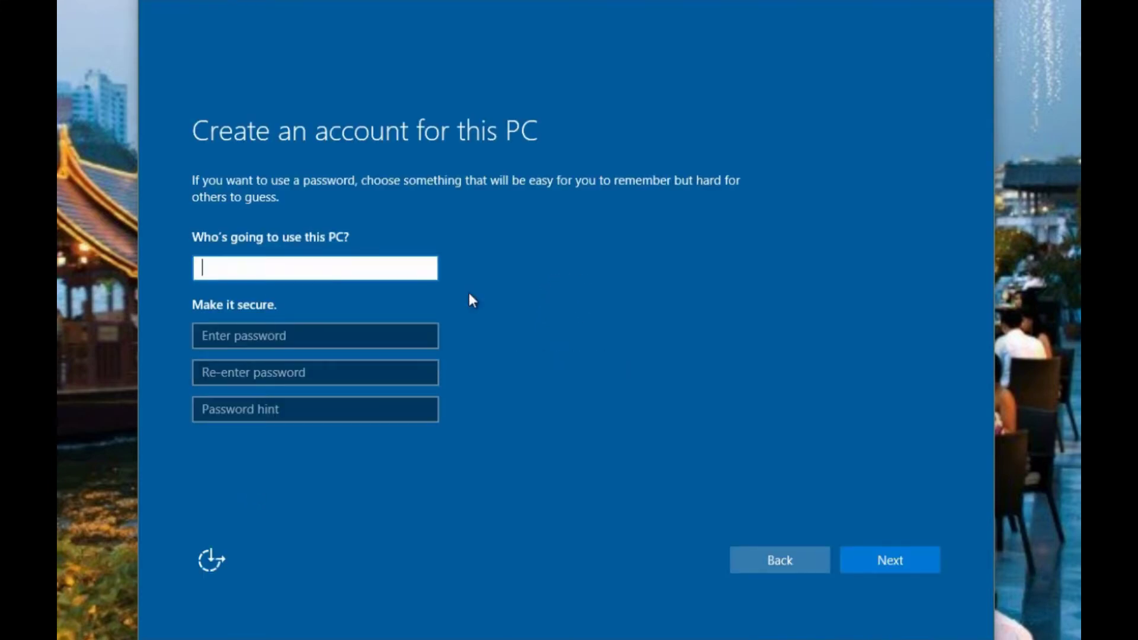
{"action": "type", "text": "Daniel"}
{"action": "left_click", "coordinate": [910, 564]}
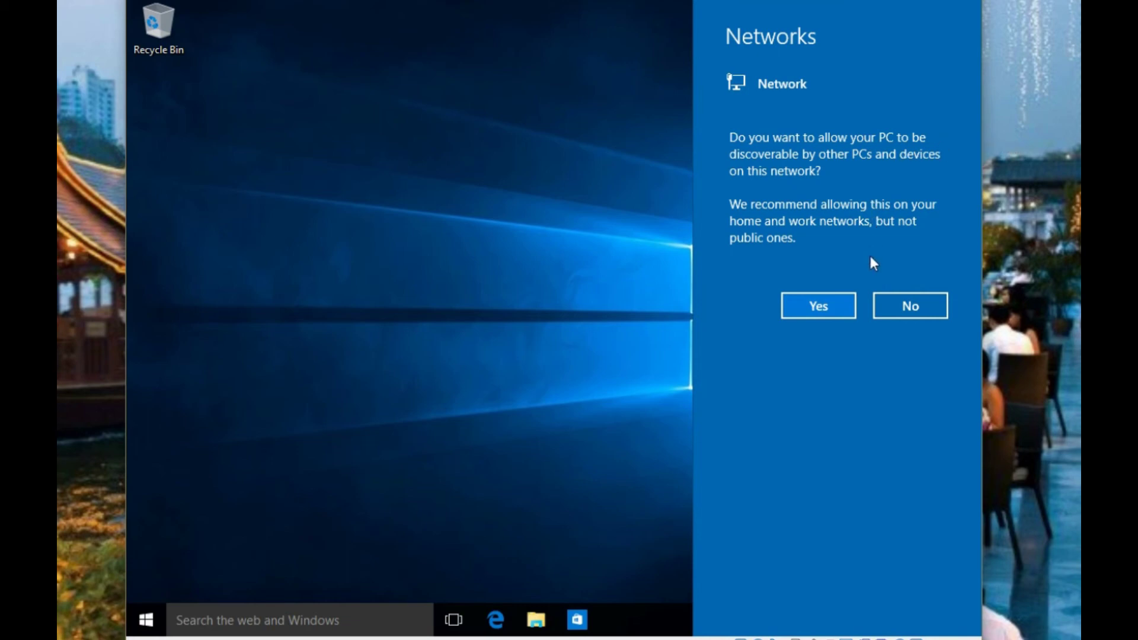
- Answer No in the Networks prompt so the PC stays undiscoverable
{"action": "left_click", "coordinate": [922, 307]}
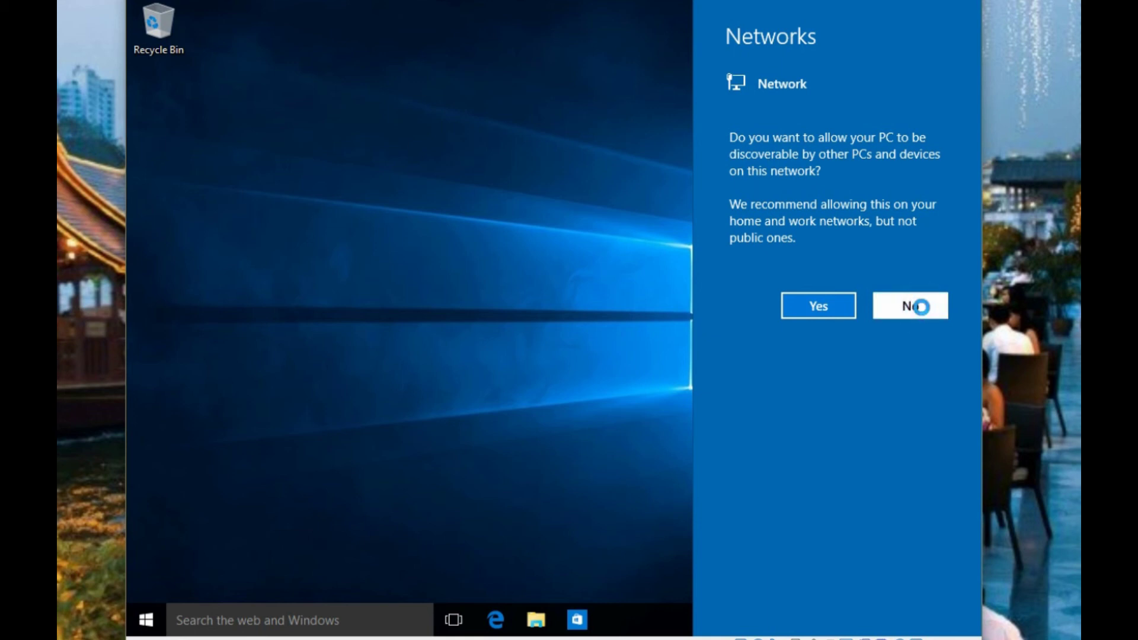